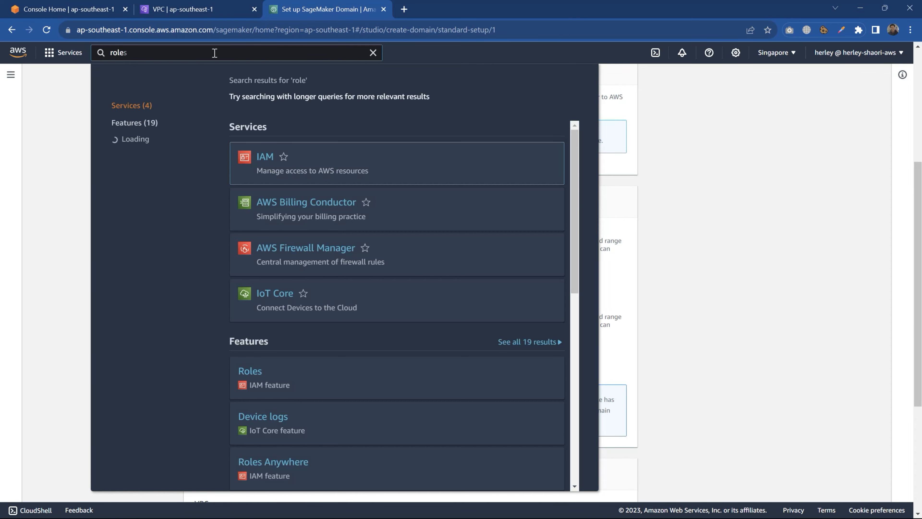
- Open sagemaker-role from the IAM roles in a separate browser tab and examine its attached permissions policies
mouse_move(267, 164)
middle_click(306, 205)
scroll(307, 206, "down", 1)
left_click(417, 9)
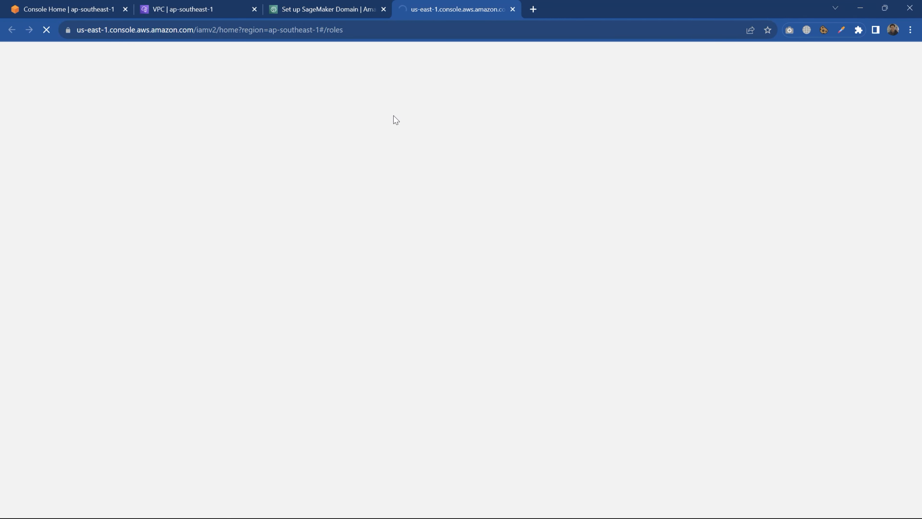
left_click(245, 200)
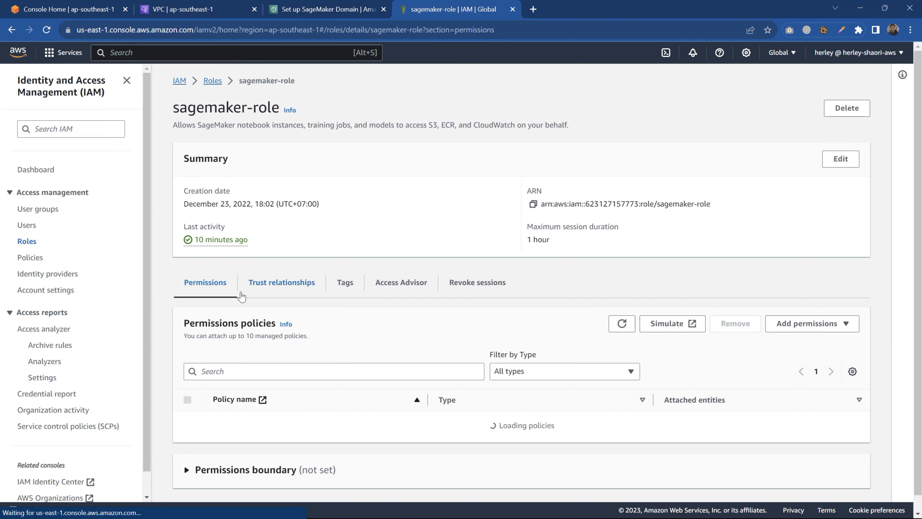
scroll(221, 303, "down", 1)
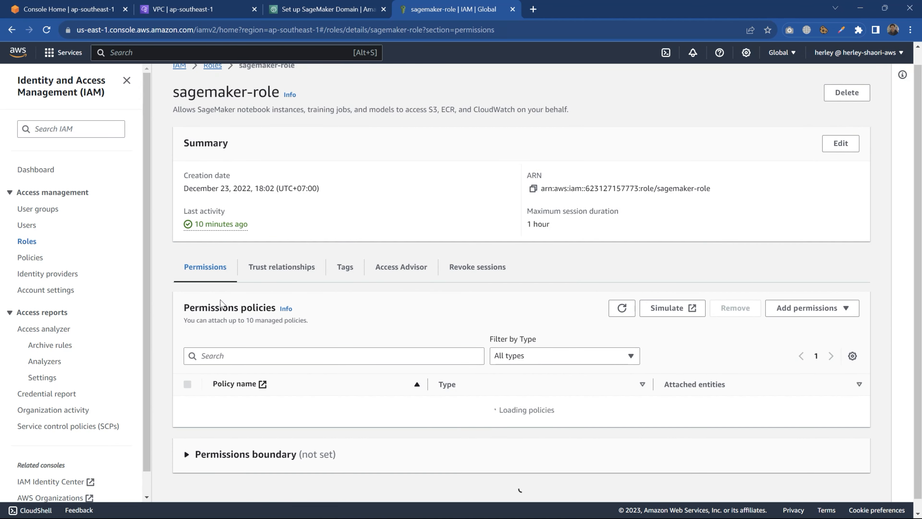
scroll(220, 303, "down", 3)
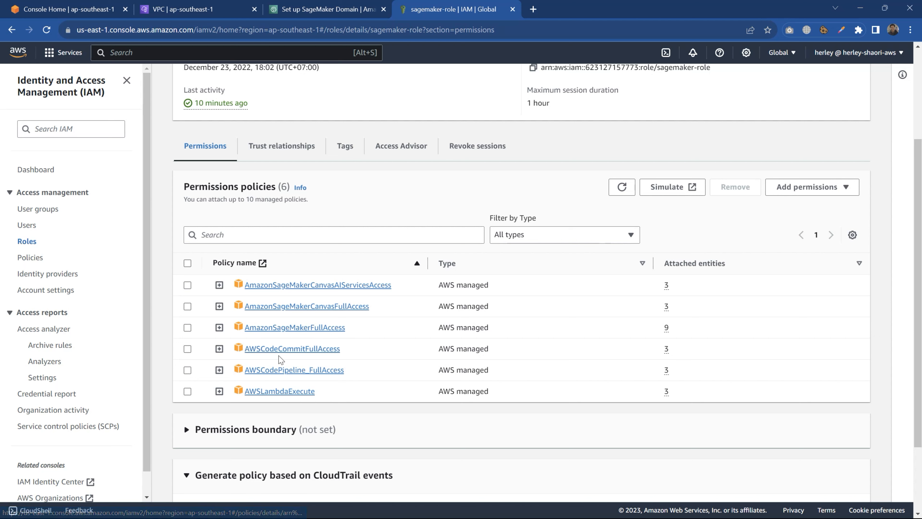
scroll(360, 400, "down", 3)
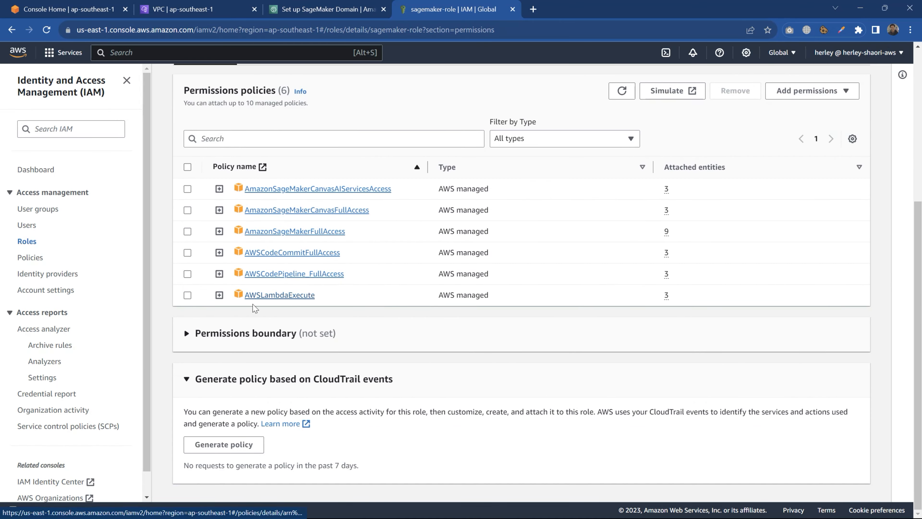
scroll(338, 93, "up", 4)
- Return to the SageMaker domain setup and set its VPC to Default vpc-8fb875e9 (172.31.0.0/16)
left_click(329, 8)
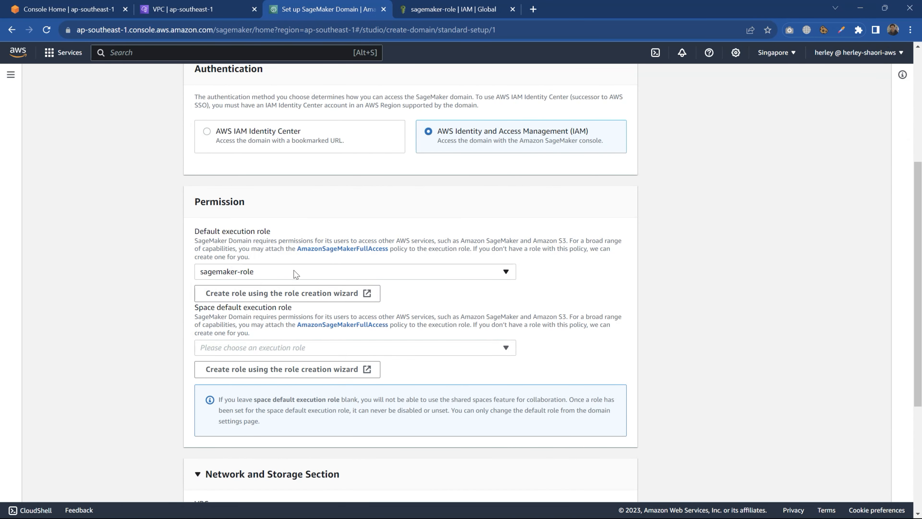
scroll(155, 319, "down", 4)
left_click(355, 365)
left_click(290, 389)
- Choose the sagemaker-private-subnet (172.31.48.0/24) in ap-southeast-1a as the subnet and sg-bac1acf7 (default) as the security group
scroll(166, 329, "down", 3)
left_click(355, 284)
left_click(308, 309)
left_click(355, 359)
left_click(254, 381)
scroll(166, 329, "down", 2)
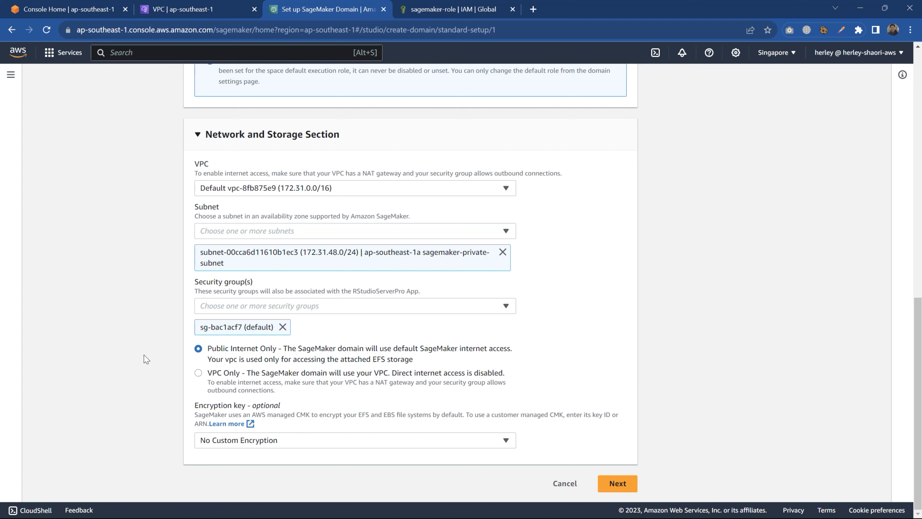
- Set the domain's network access to VPC Only and submit the domain with default settings on the remaining setup pages
left_click(198, 373)
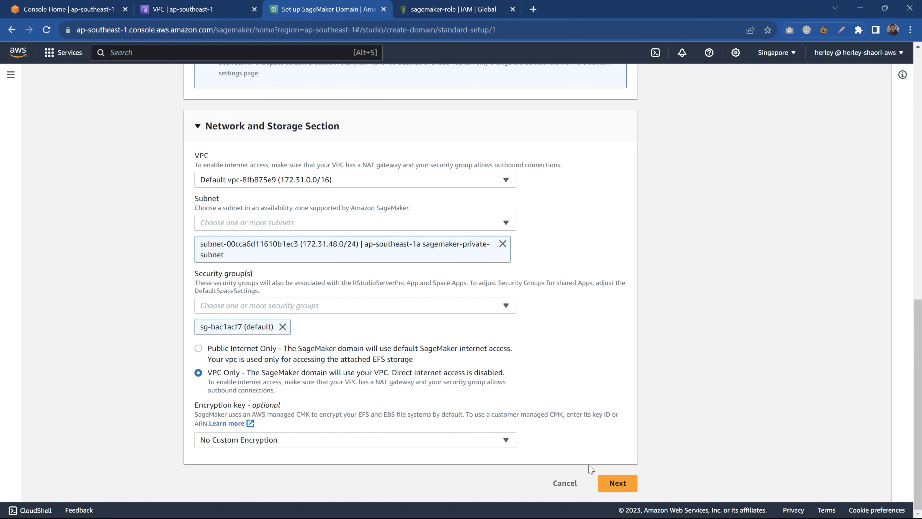
left_click(618, 483)
scroll(84, 330, "down", 3)
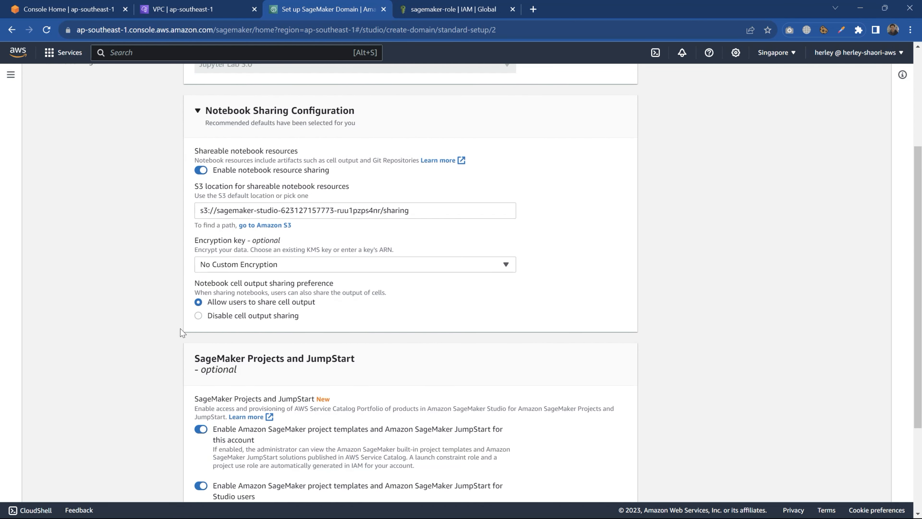
scroll(182, 333, "down", 3)
scroll(170, 356, "down", 3)
left_click(617, 483)
left_click(616, 484)
scroll(146, 326, "down", 14)
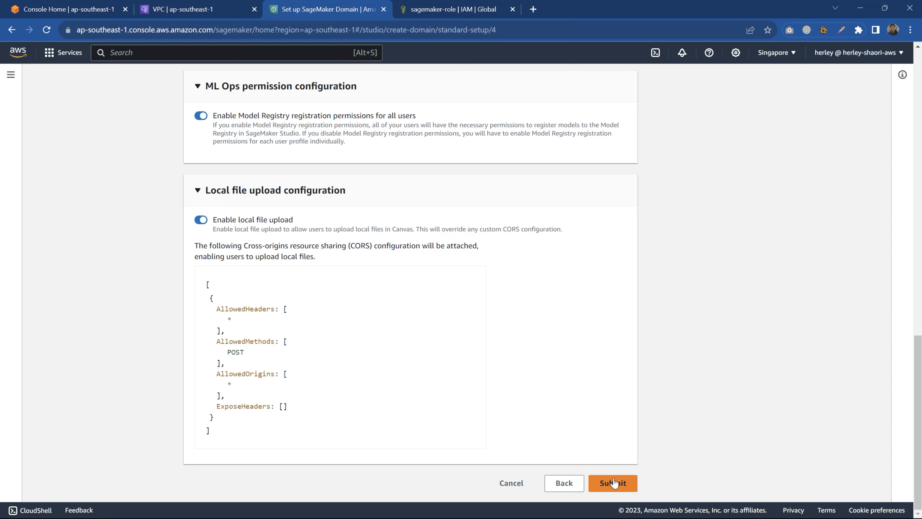
left_click(613, 484)
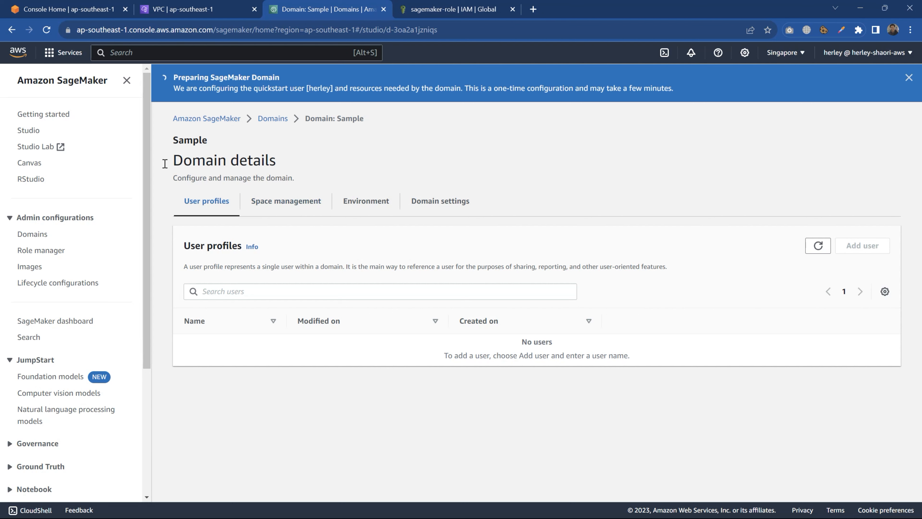
- Reload the domain details and check the Sample domain's status in the refreshed Domains list
left_click(47, 30)
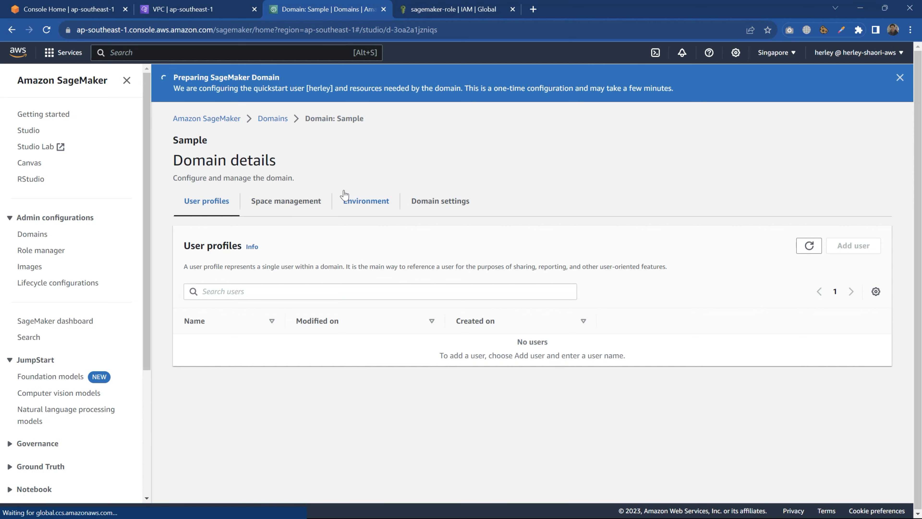
left_click(278, 123)
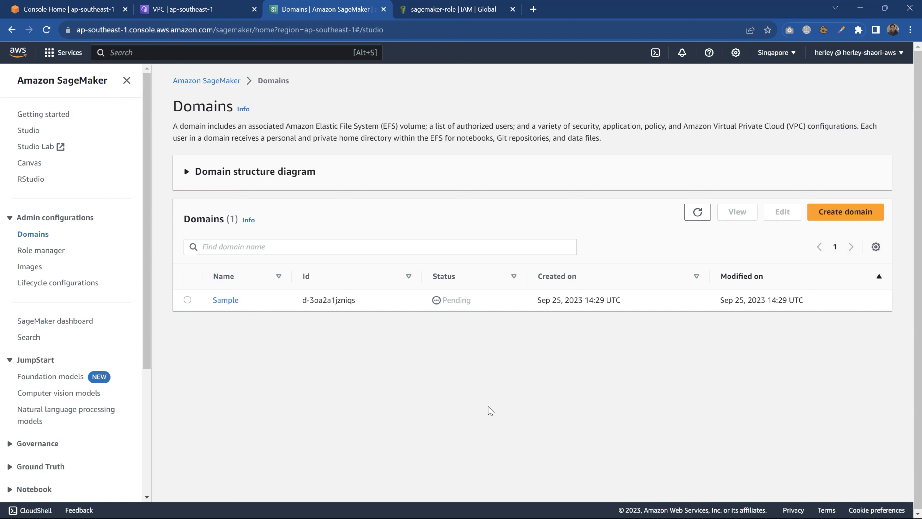
left_click(697, 213)
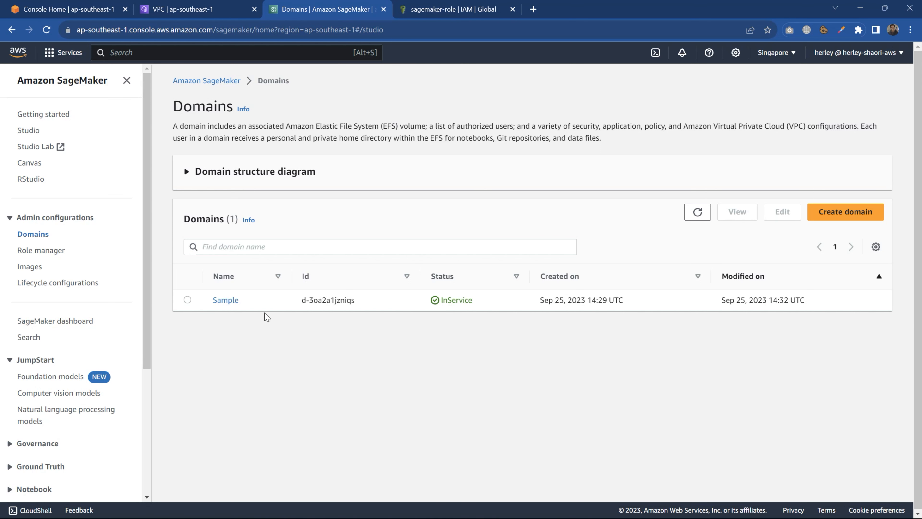
- Add a user profile to the Sample domain, entering the user's name and choosing sagemaker-role as its execution role
left_click(226, 302)
left_click(854, 207)
triple_click(254, 232)
type("herley")
left_click(495, 295)
left_click(284, 470)
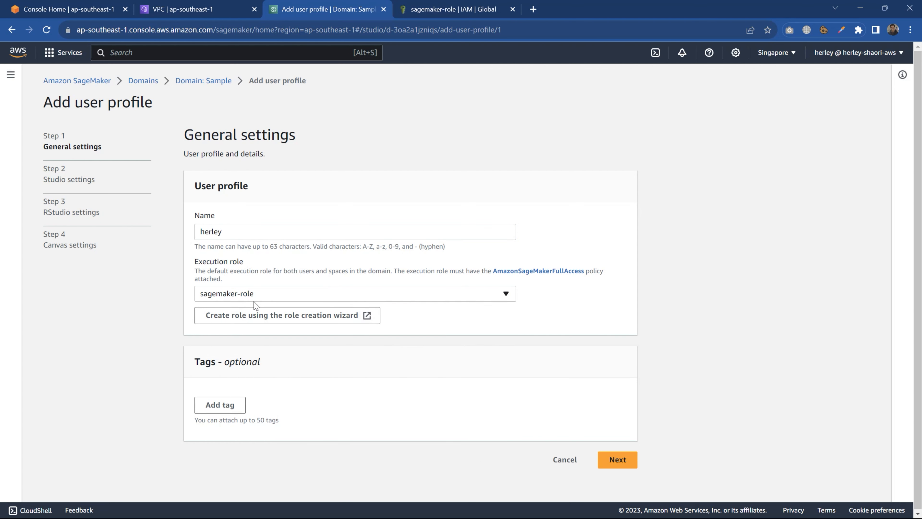
- Keep the default Studio and RStudio settings, choose the existing AmazonSagemakerCanvasForecastRole execution role for time series forecasting, and submit the user profile
left_click(614, 459)
left_click(617, 457)
left_click(618, 290)
scroll(233, 343, "down", 10)
left_click(249, 322)
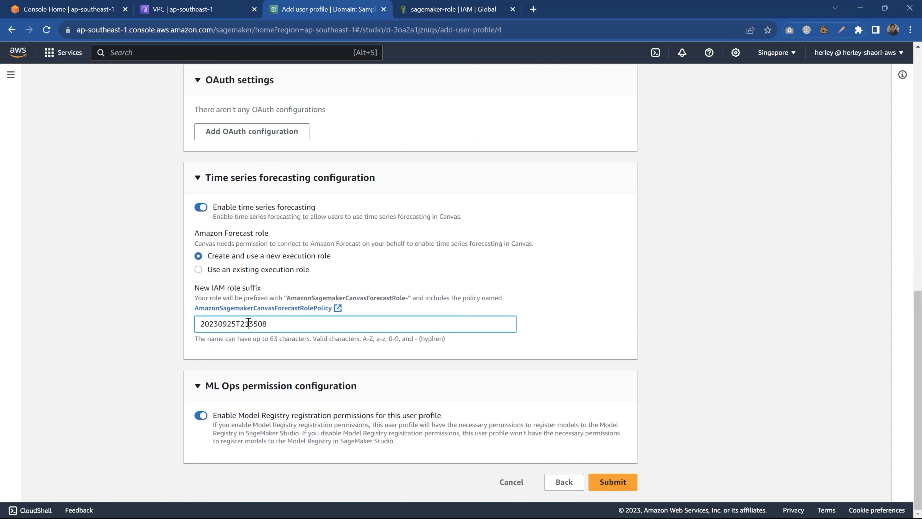
left_click(250, 282)
left_click(265, 270)
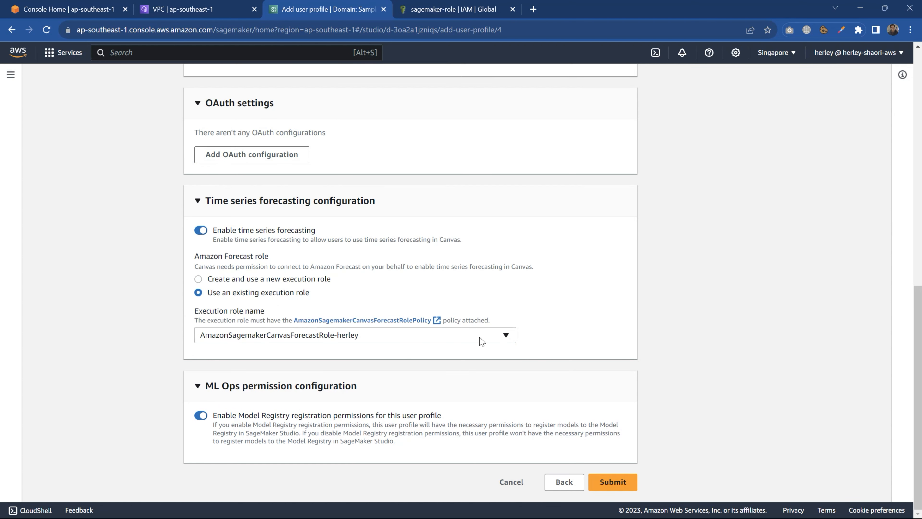
left_click(611, 482)
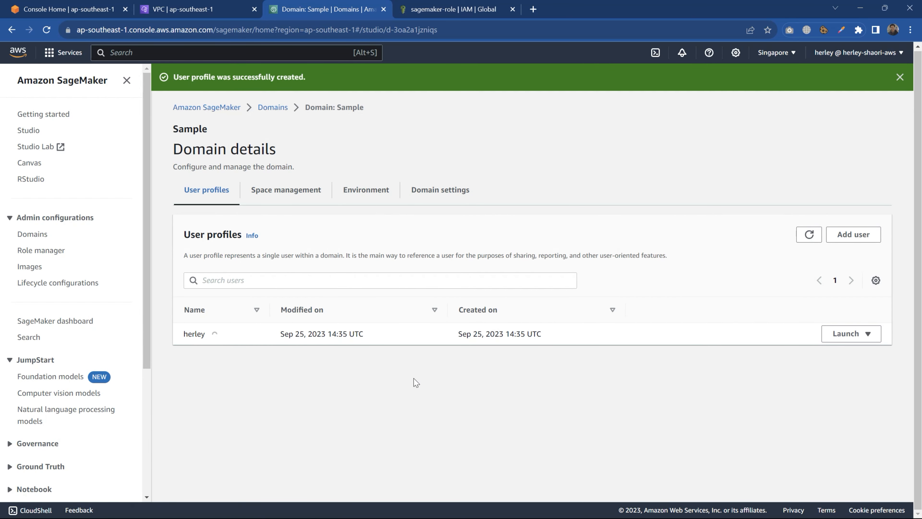
- Launch SageMaker Studio for the new user profile and create a notebook from the Launcher
left_click(848, 334)
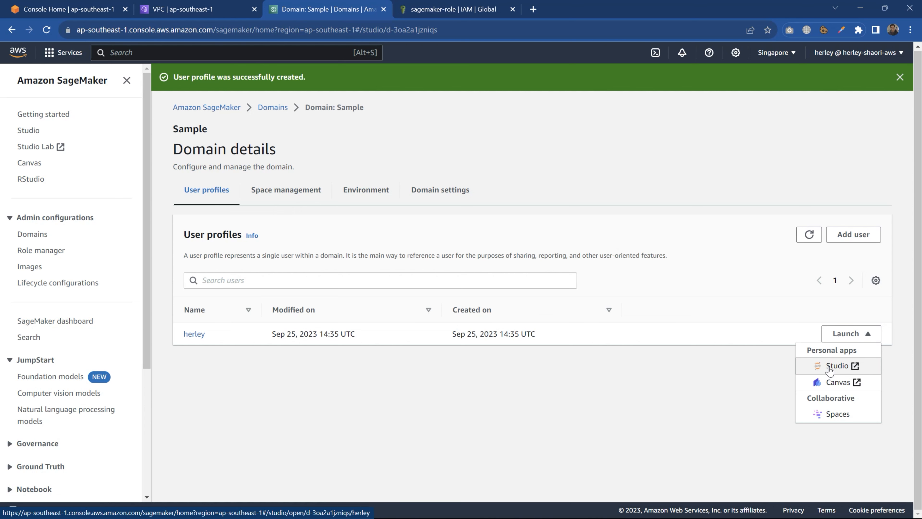
left_click(834, 367)
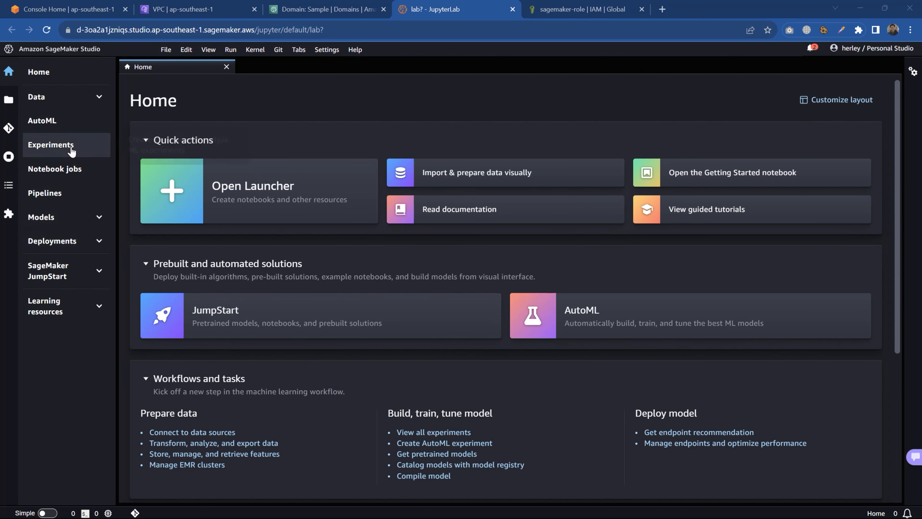
left_click(253, 191)
left_click(203, 189)
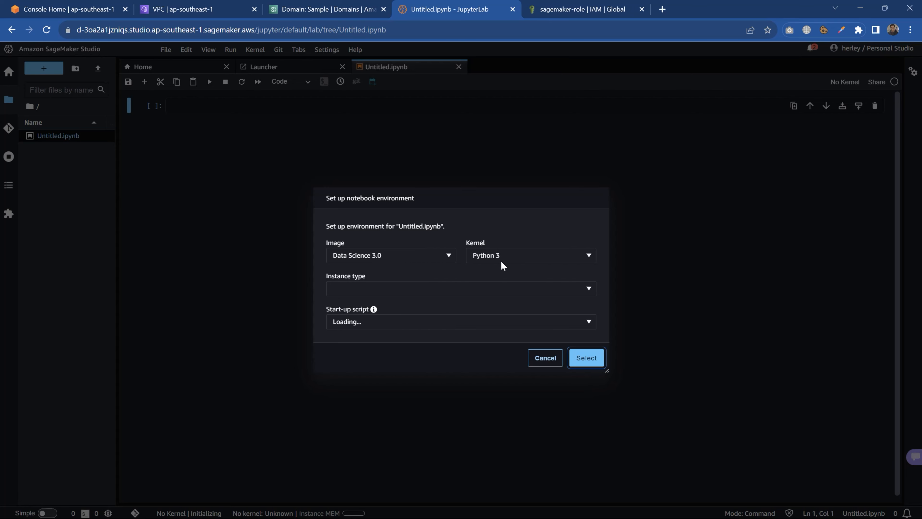
- Set up the notebook environment with the Data Science 3.0 image, Python 3 kernel and an ml.t3.medium instance
left_click(396, 290)
left_click(402, 325)
left_click(585, 358)
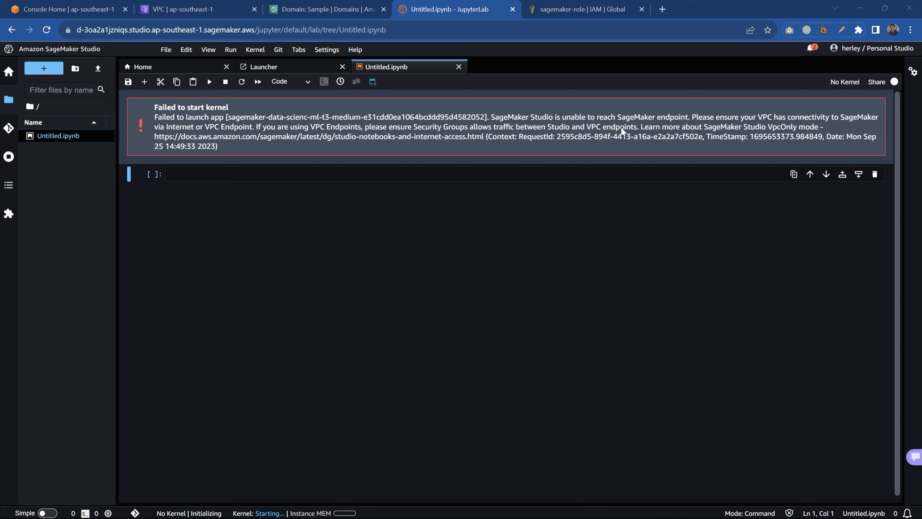